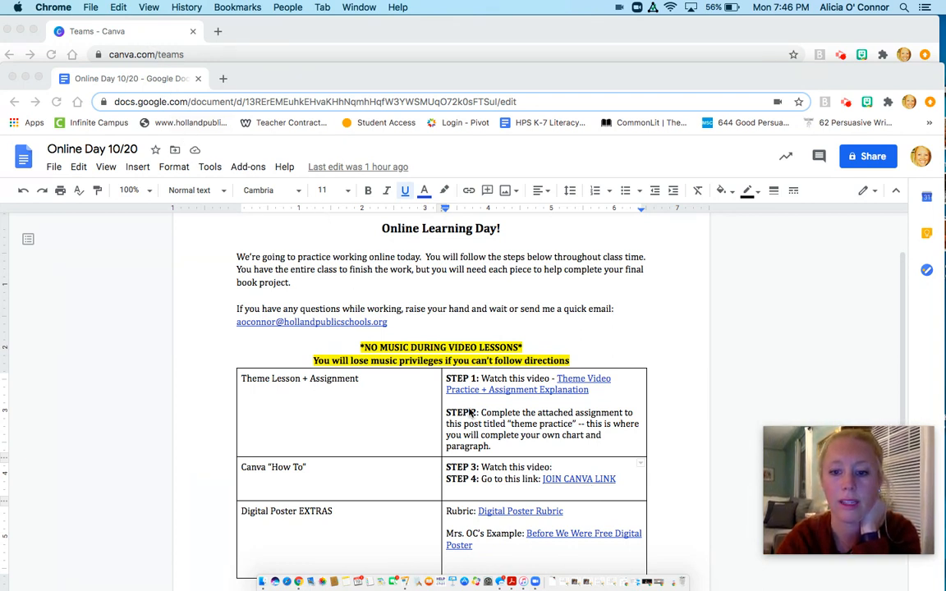
- Switch to the Canva window and search for "collage posters", showing the matching templates
left_click(114, 36)
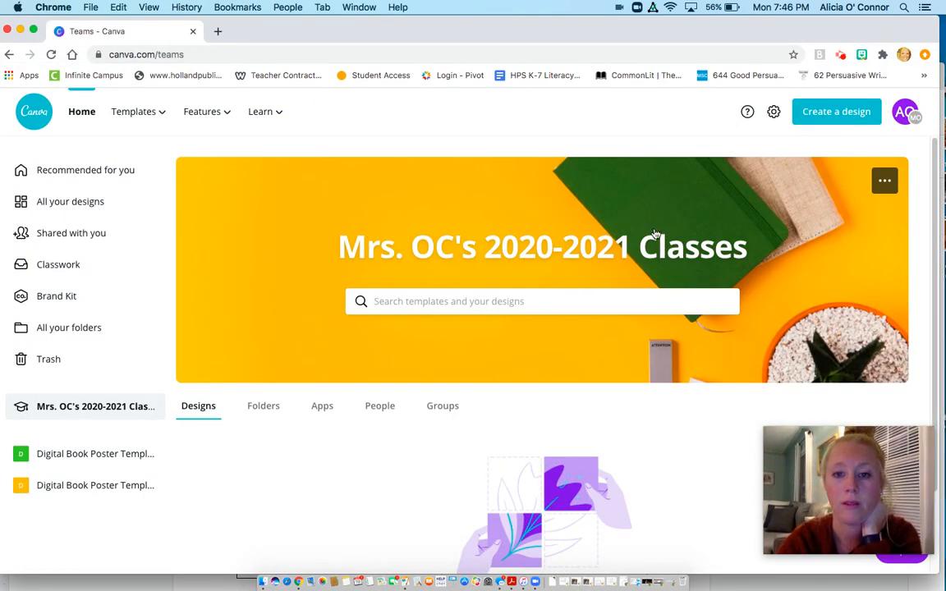
left_click(433, 302)
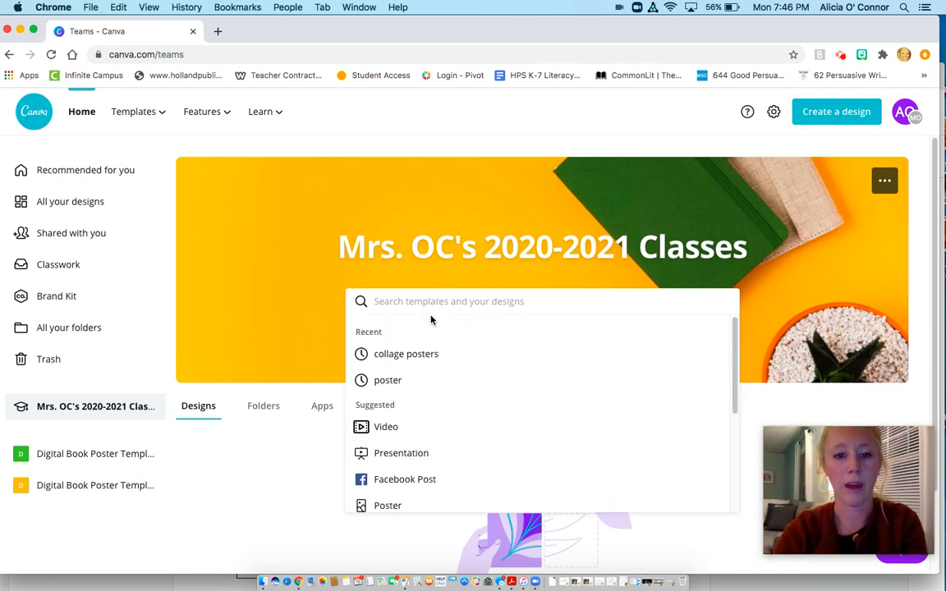
left_click(414, 362)
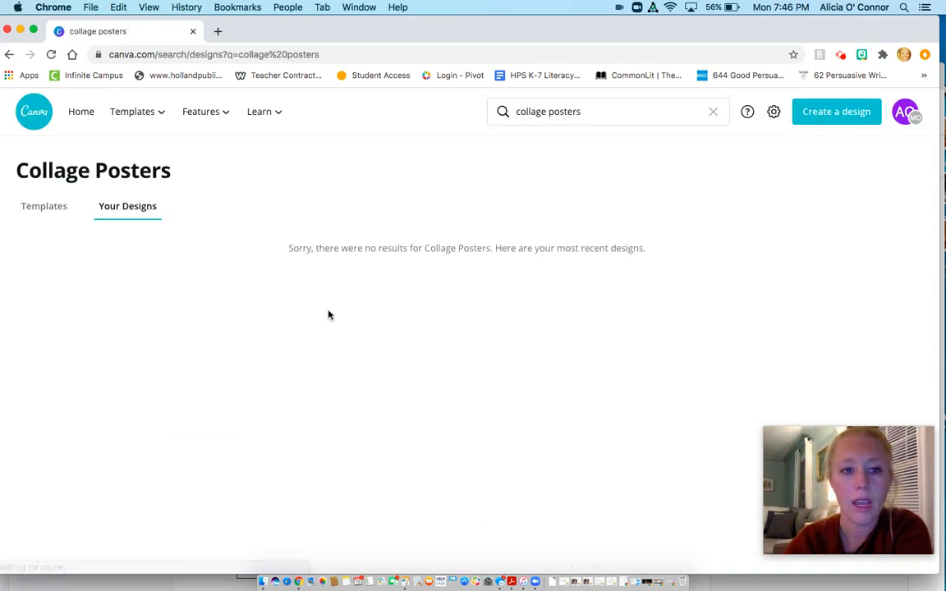
left_click(43, 207)
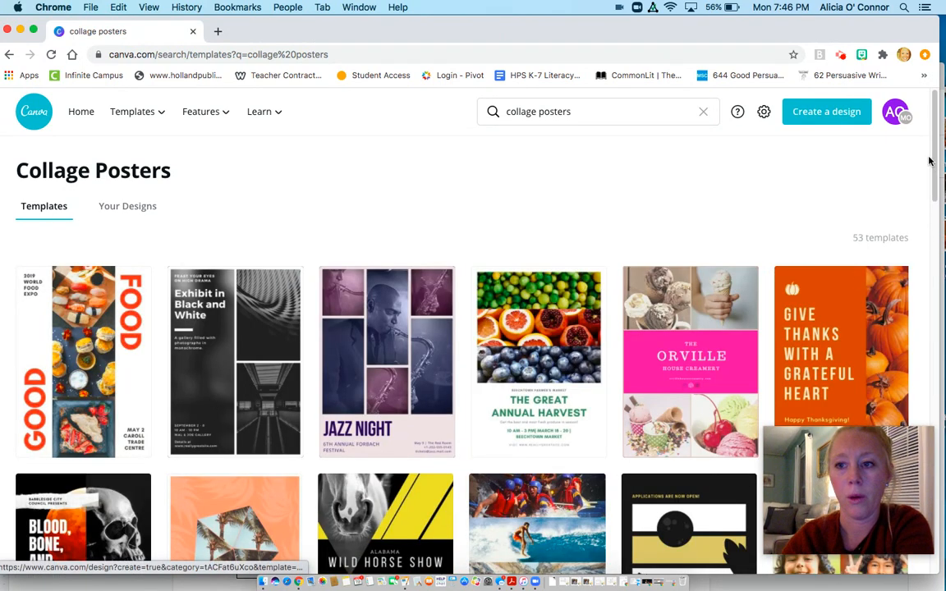
- Browse the collage poster templates to compare their layouts
scroll(935, 146, "down", 5)
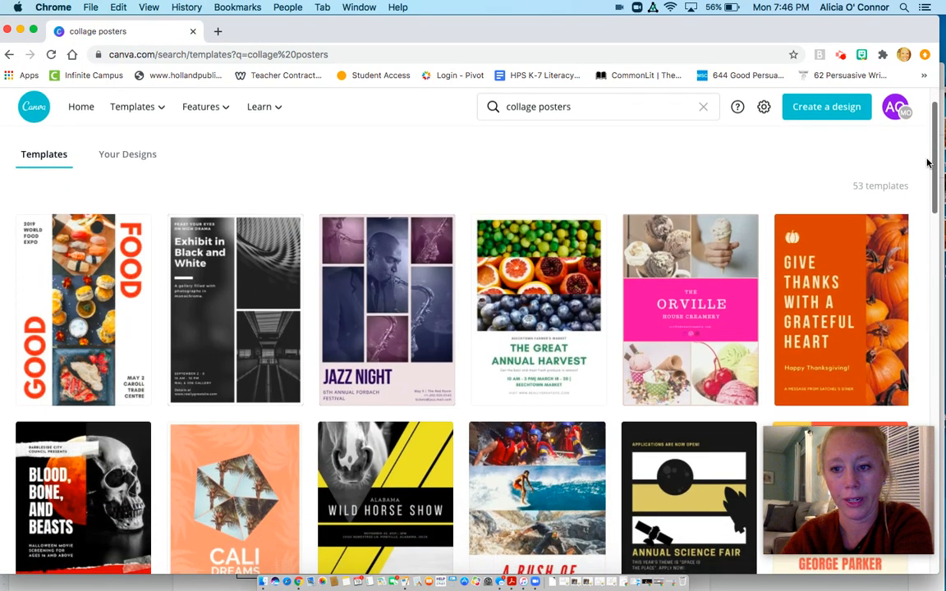
scroll(910, 206, "down", 7)
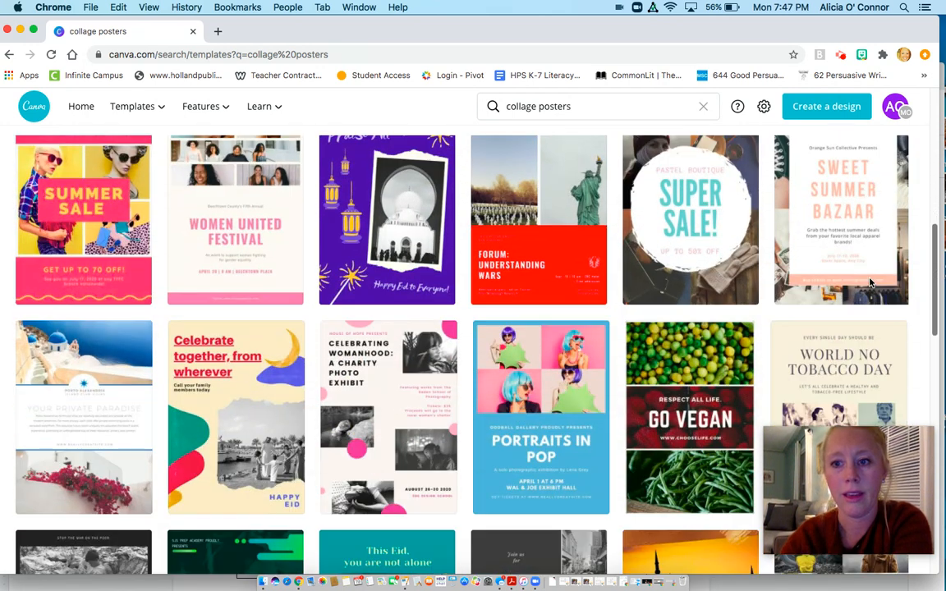
scroll(868, 283, "down", 4)
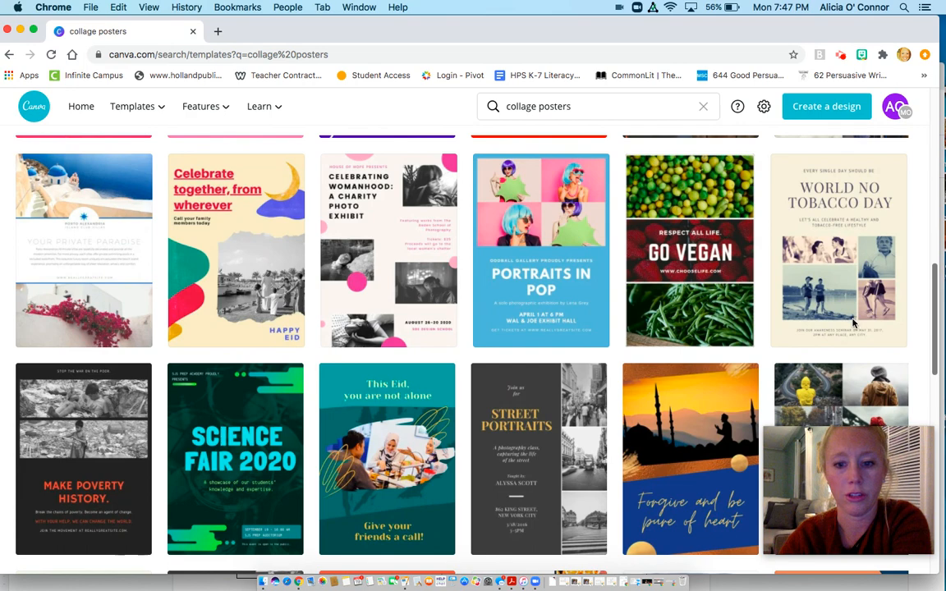
scroll(854, 320, "down", 5)
scroll(831, 379, "up", 8)
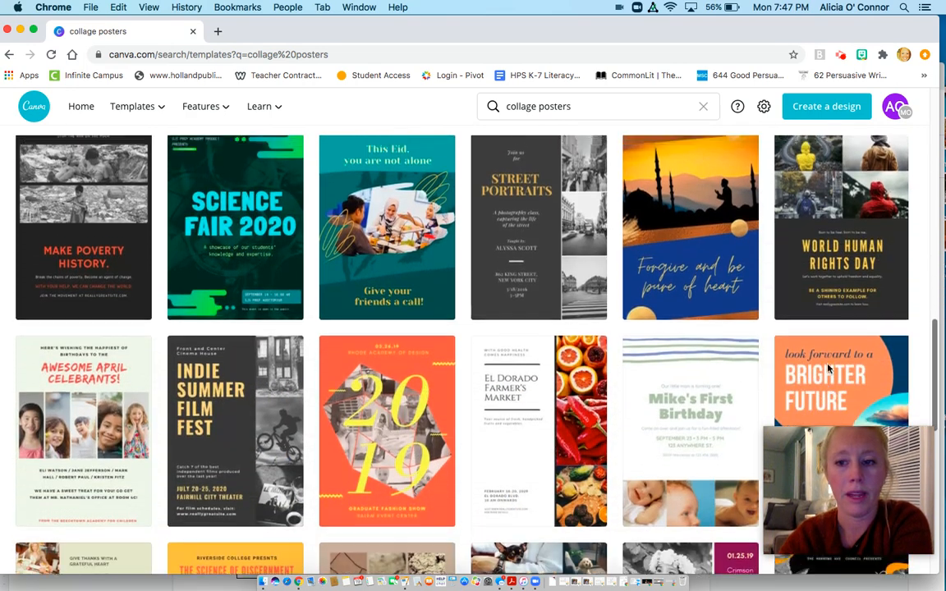
scroll(820, 282, "up", 10)
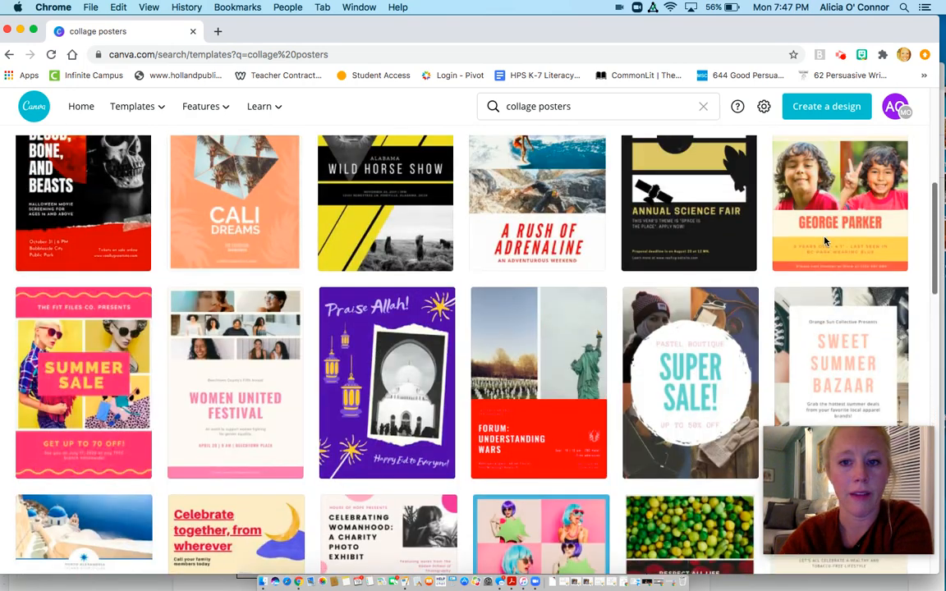
scroll(810, 164, "up", 2)
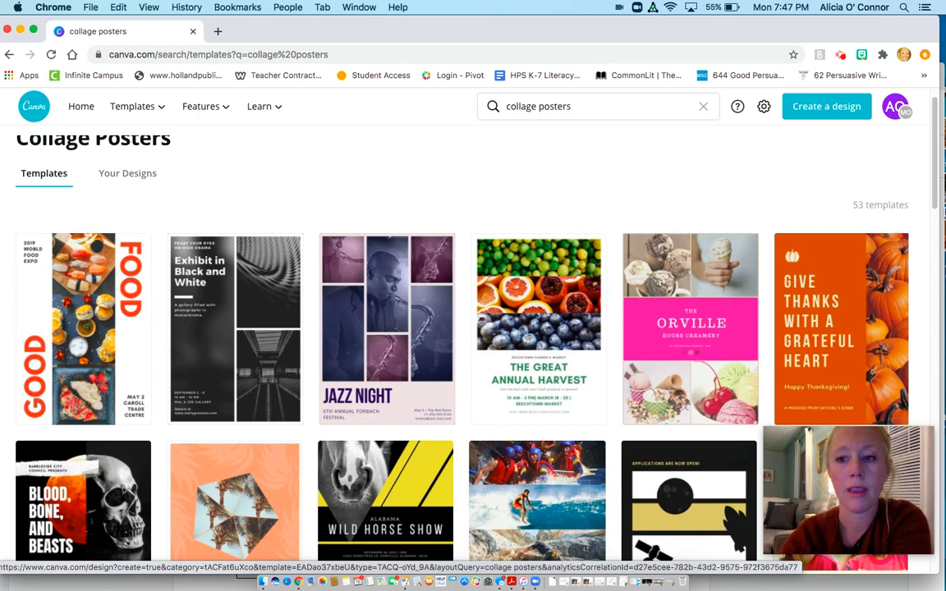
left_click_drag(935, 165, 917, 208)
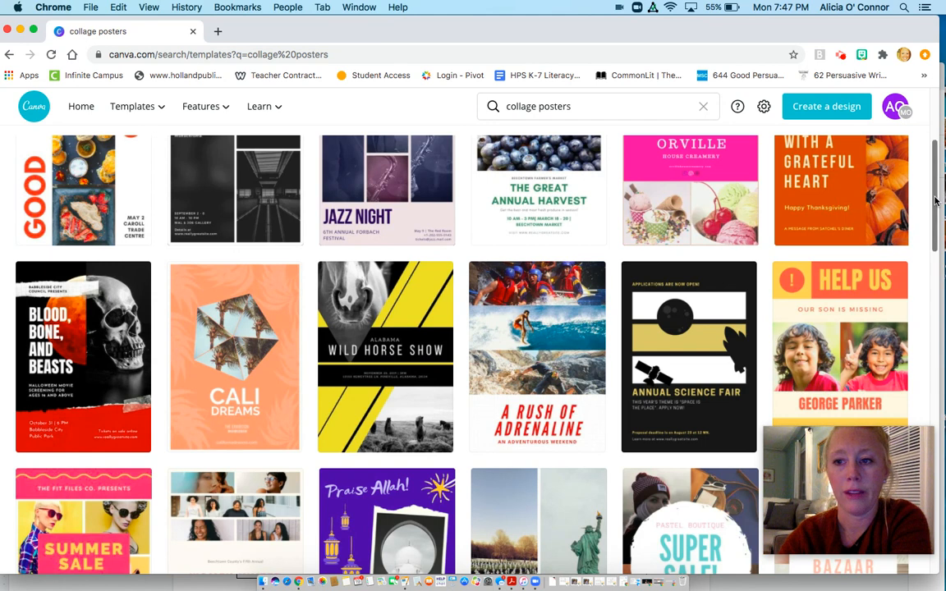
scroll(829, 173, "up", 3)
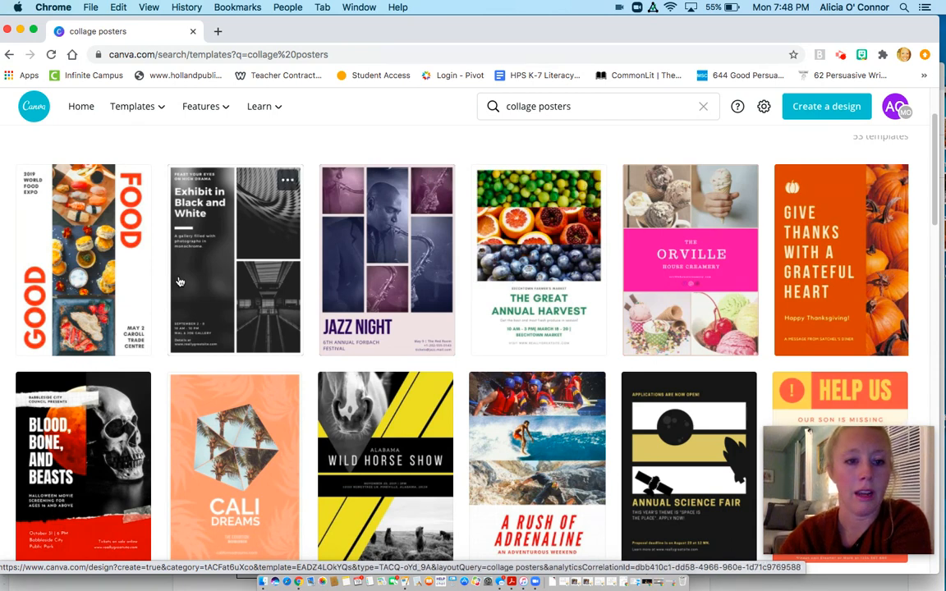
- Open the Red and White Collage Food Poster template and delete its central photo grid along with the photos
left_click(100, 253)
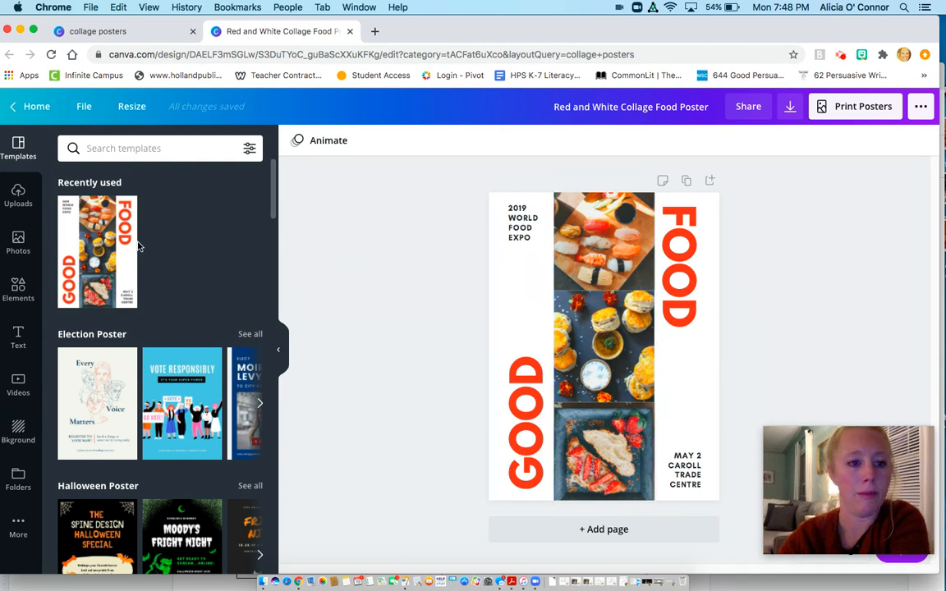
left_click(593, 254)
key("Delete")
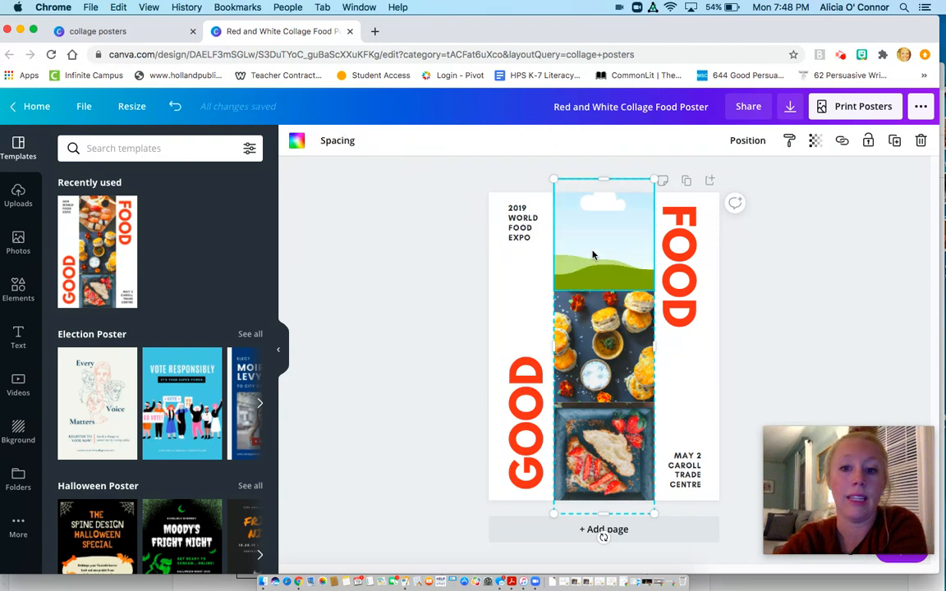
key("Delete")
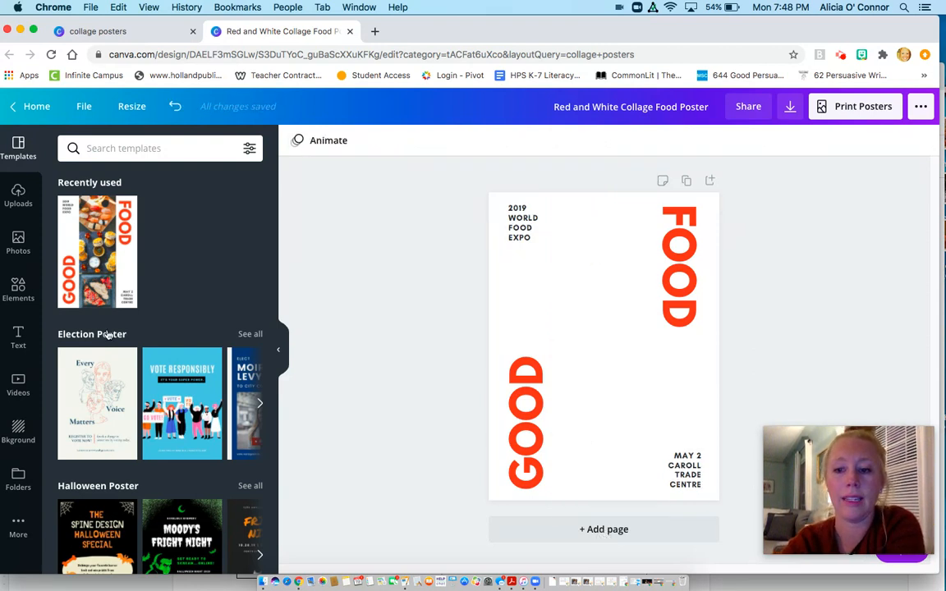
- Add the font combination with a bold uppercase name heading and "Acting Director" subtitle to the poster
left_click(18, 244)
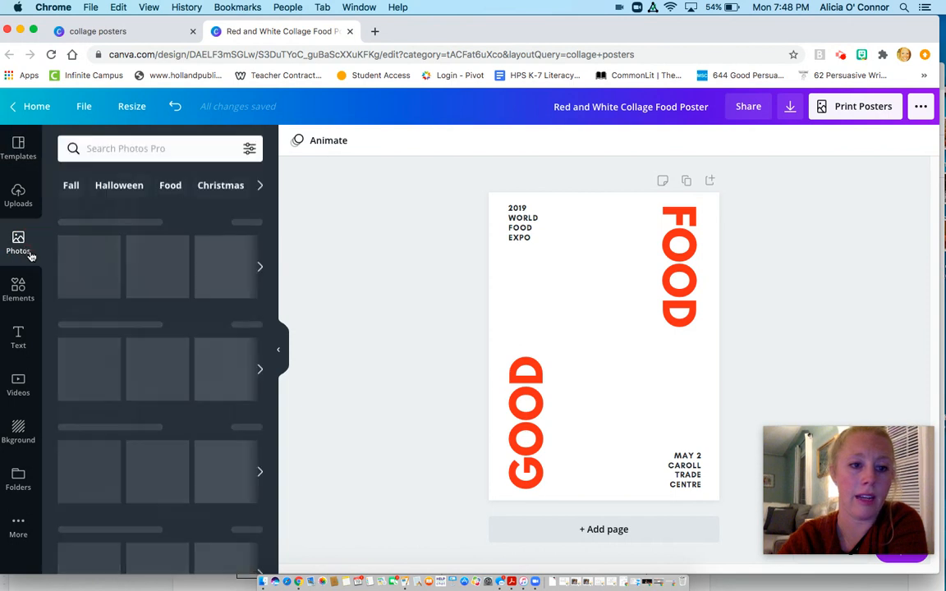
left_click(18, 337)
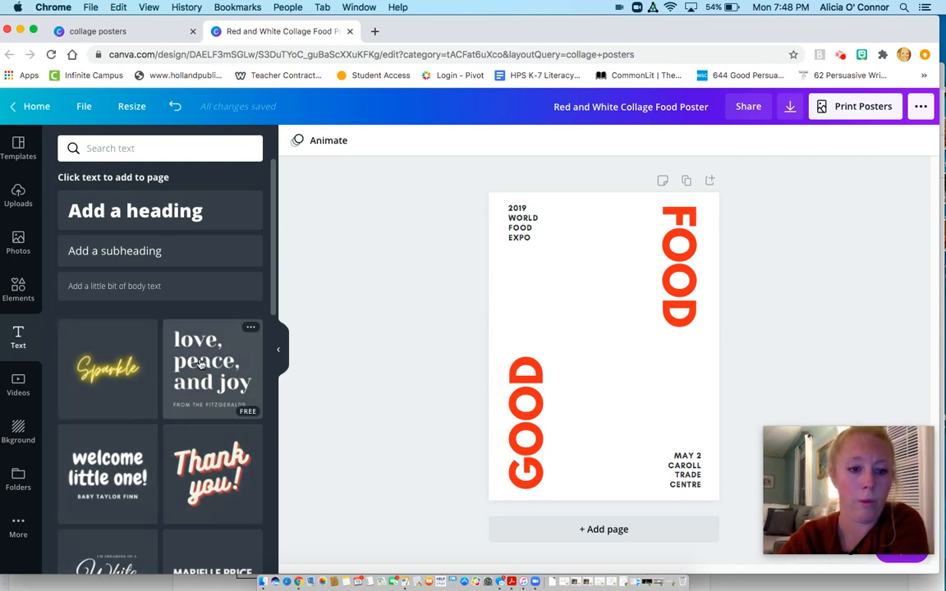
left_click_drag(274, 249, 253, 345)
left_click(217, 329)
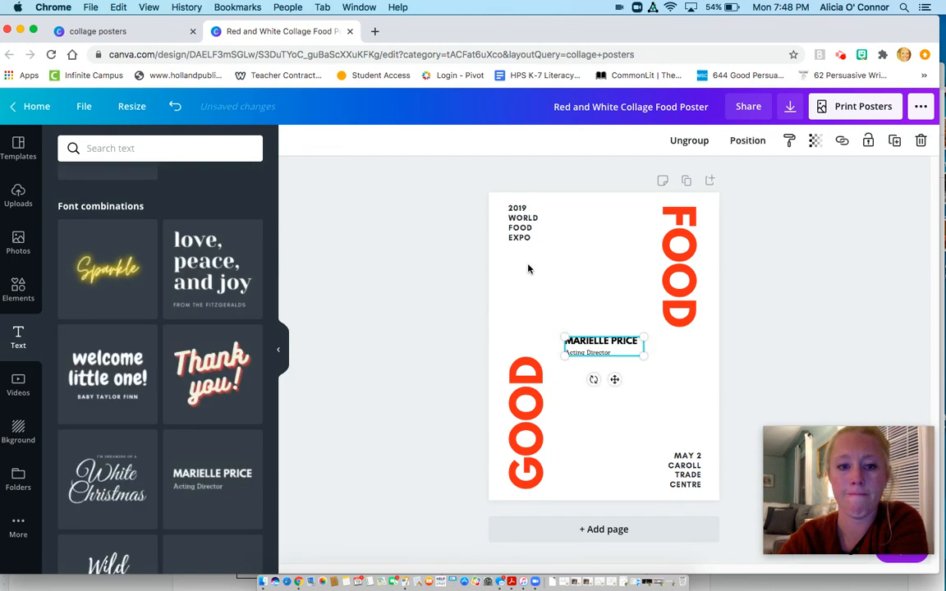
- Replace the added text's heading with "THEME" and its subtitle with "The theme of _______ is _______"
double_click(597, 345)
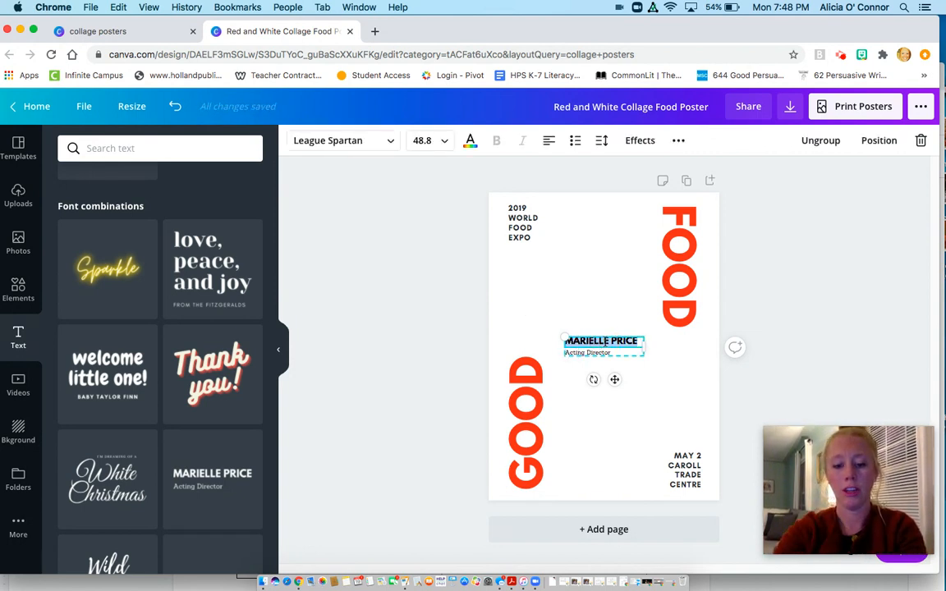
type("THEME")
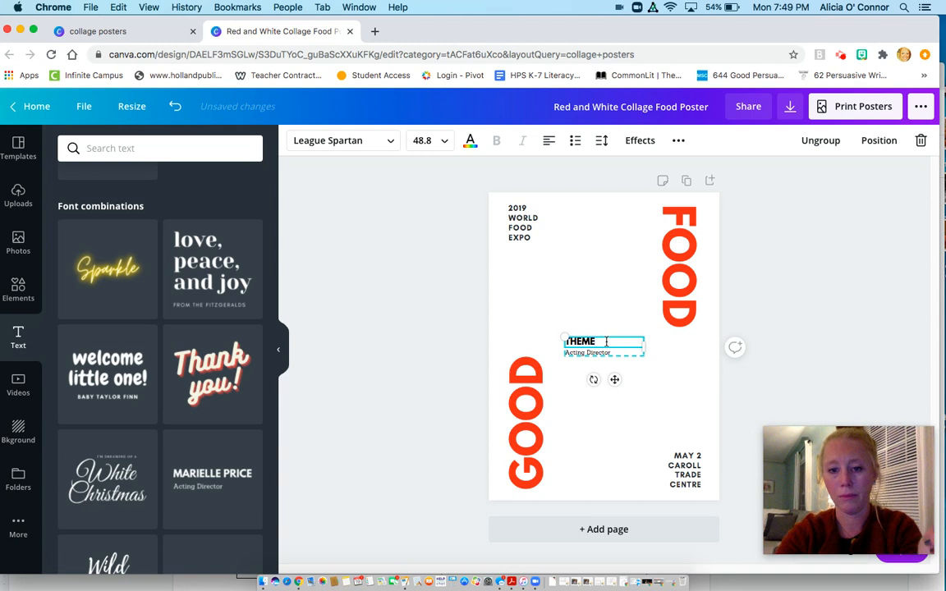
left_click(610, 354)
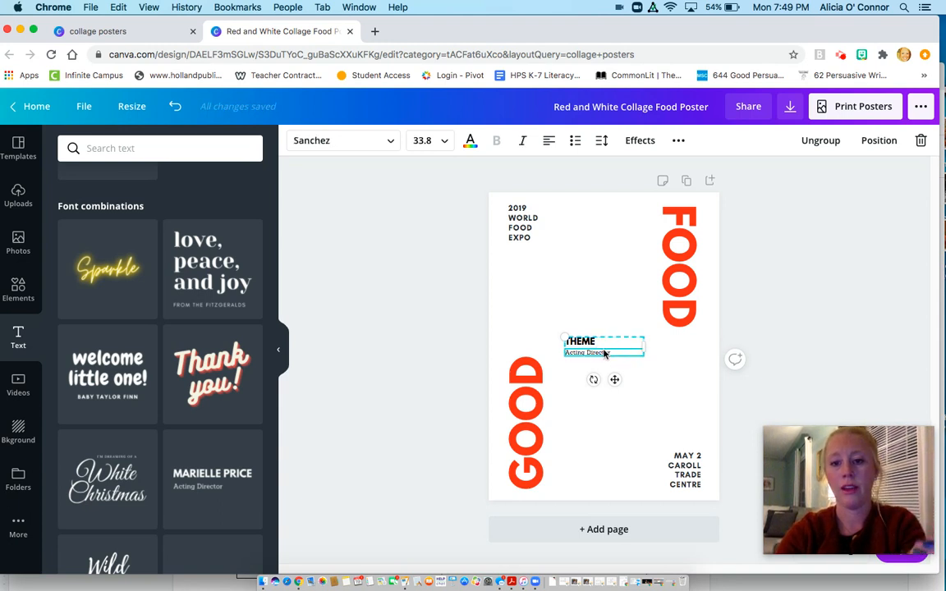
triple_click(604, 351)
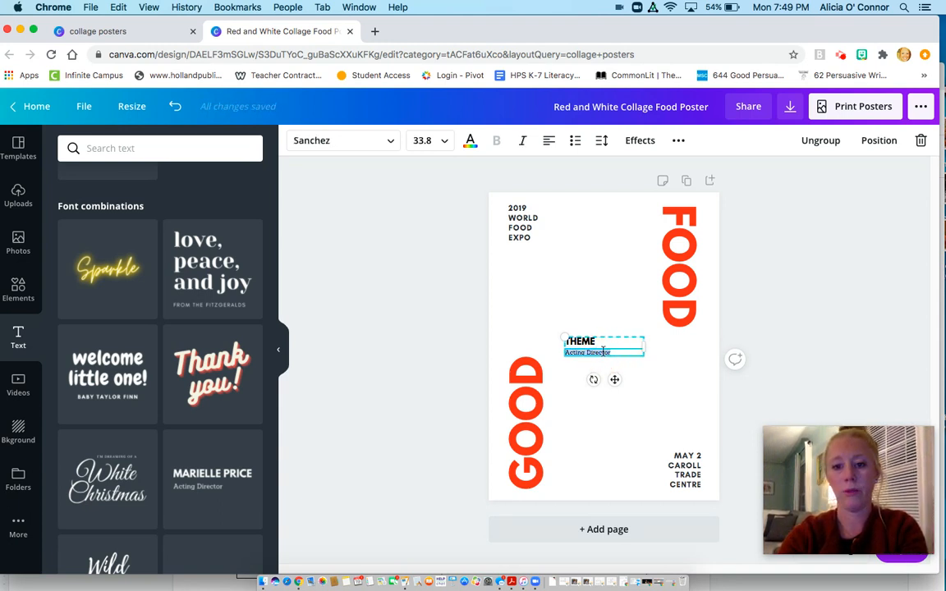
type("The theme of")
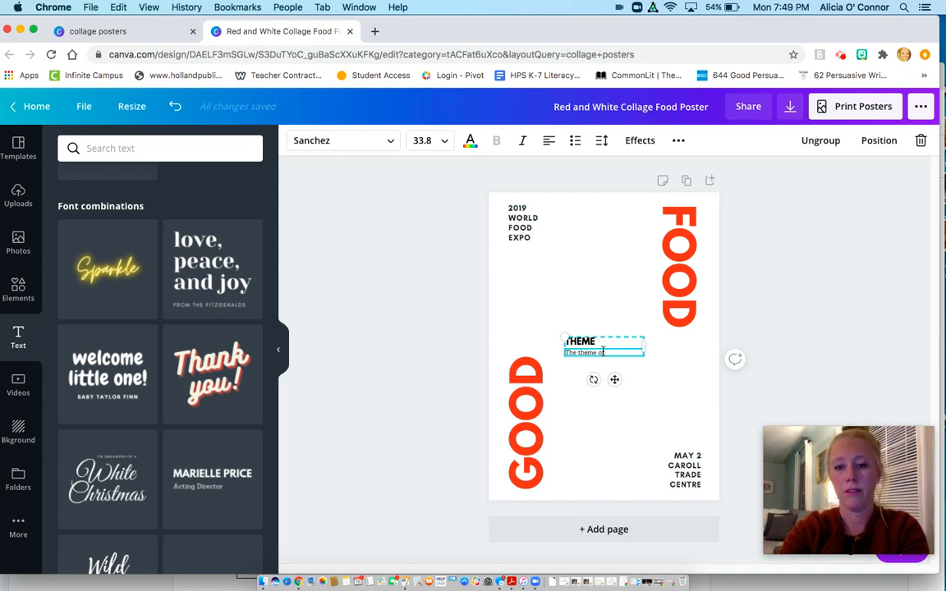
type("________ is _")
key("Return")
type("_")
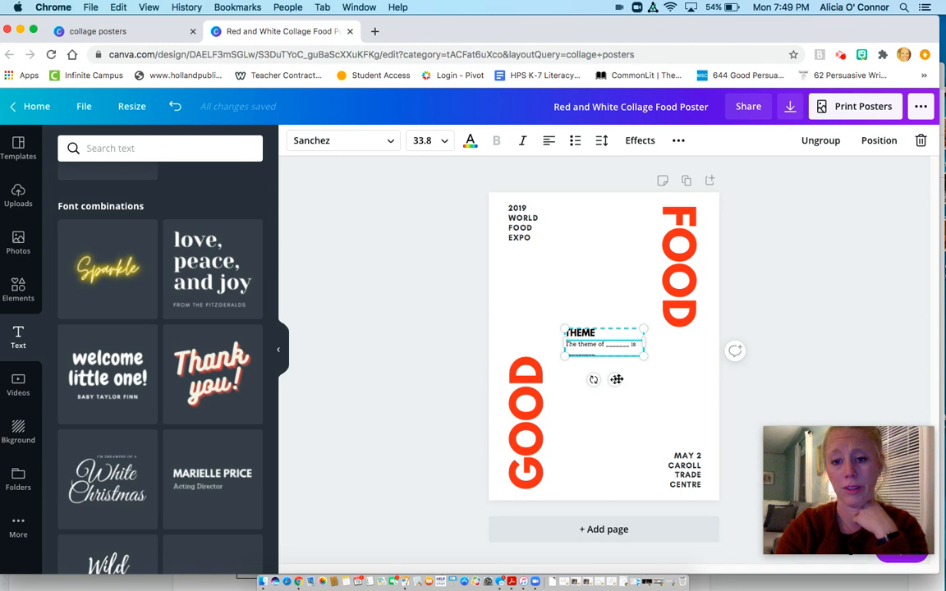
- Move the THEME text group below the "2019 World Food Expo" text and tilt it slightly counterclockwise
left_click_drag(612, 333, 544, 267)
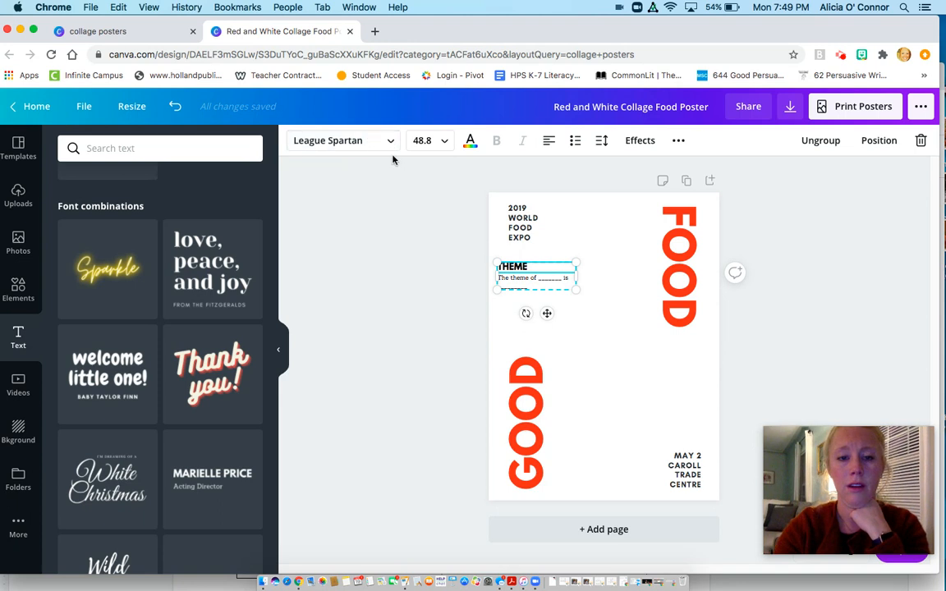
left_click(389, 143)
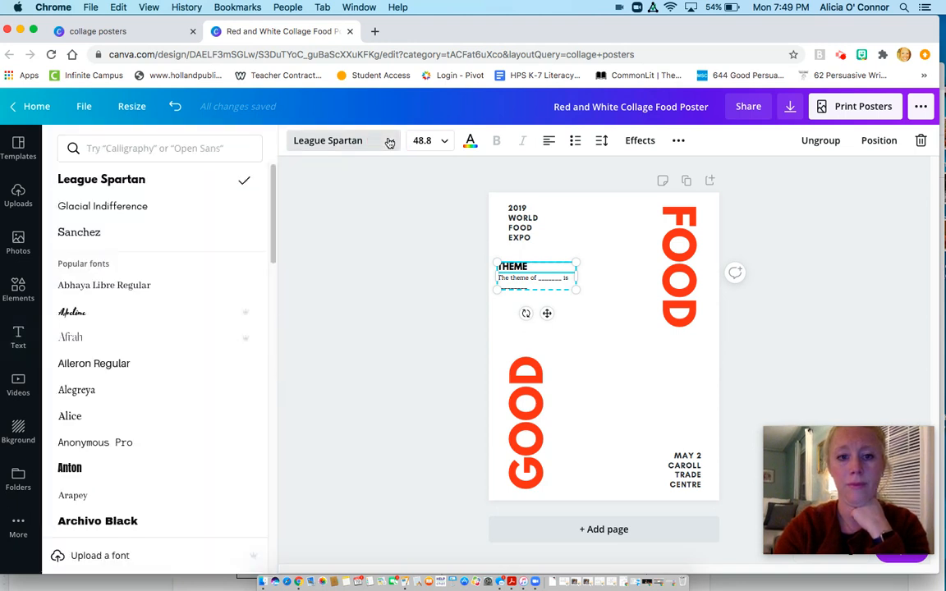
left_click(389, 143)
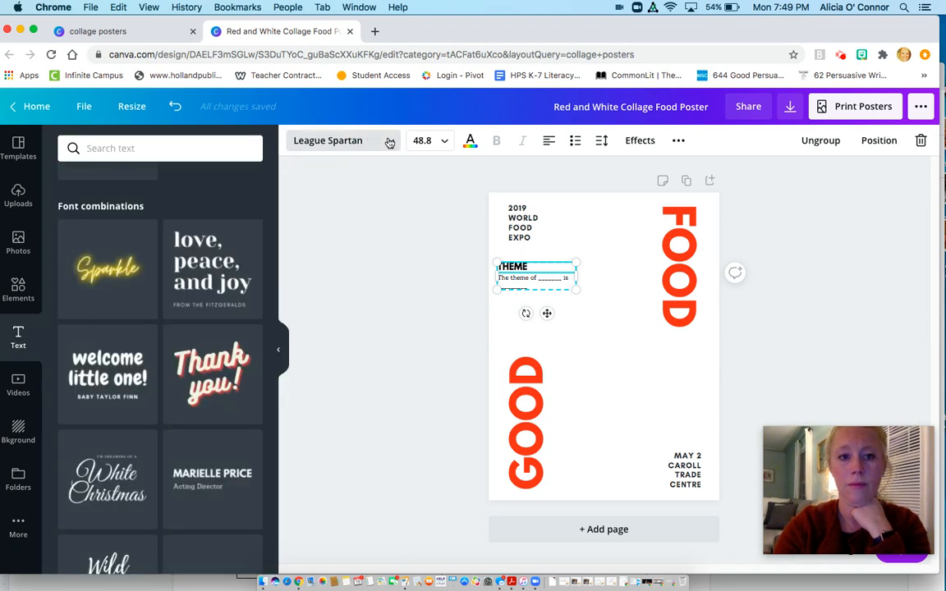
left_click(391, 141)
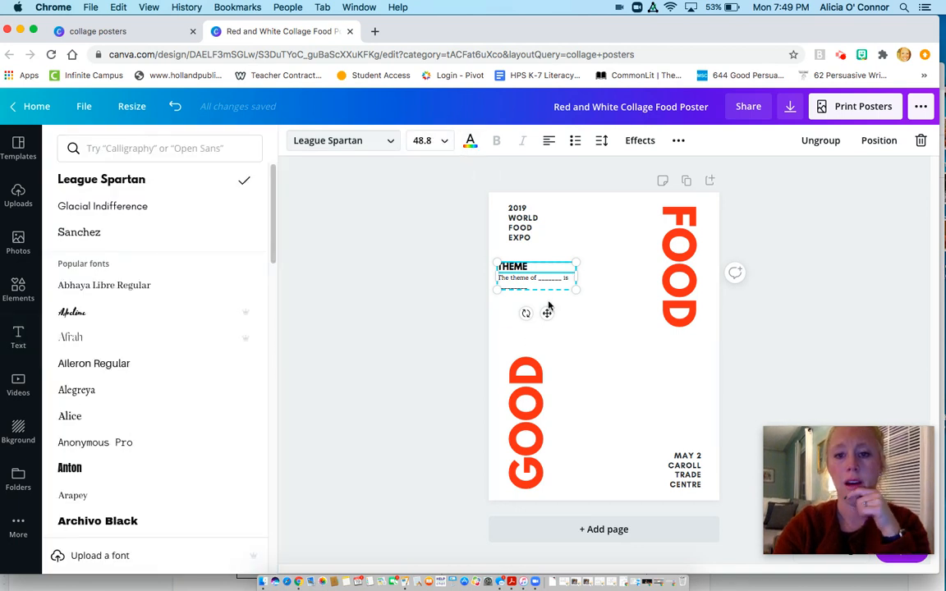
mouse_move(526, 312)
left_mouse_down()
mouse_move(530, 322)
mouse_move(552, 265)
mouse_move(548, 306)
mouse_move(526, 334)
left_mouse_up()
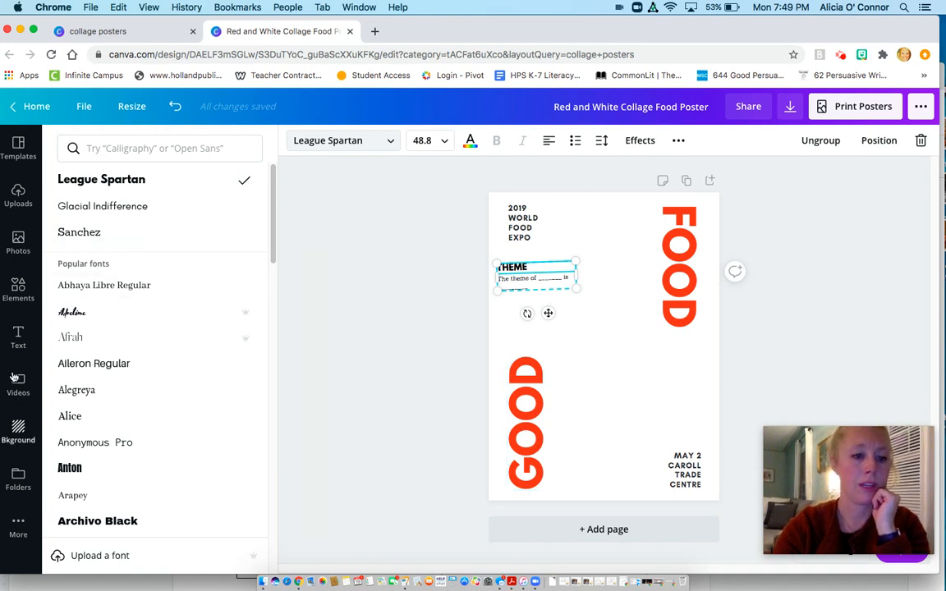
- Search the photo library for "Smile", then clear the search
left_click(18, 239)
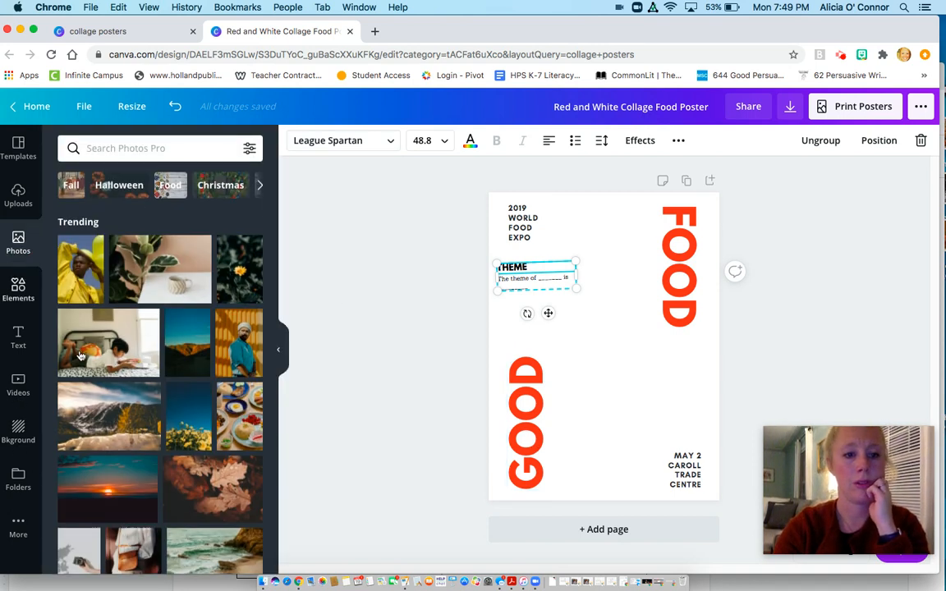
left_click(162, 147)
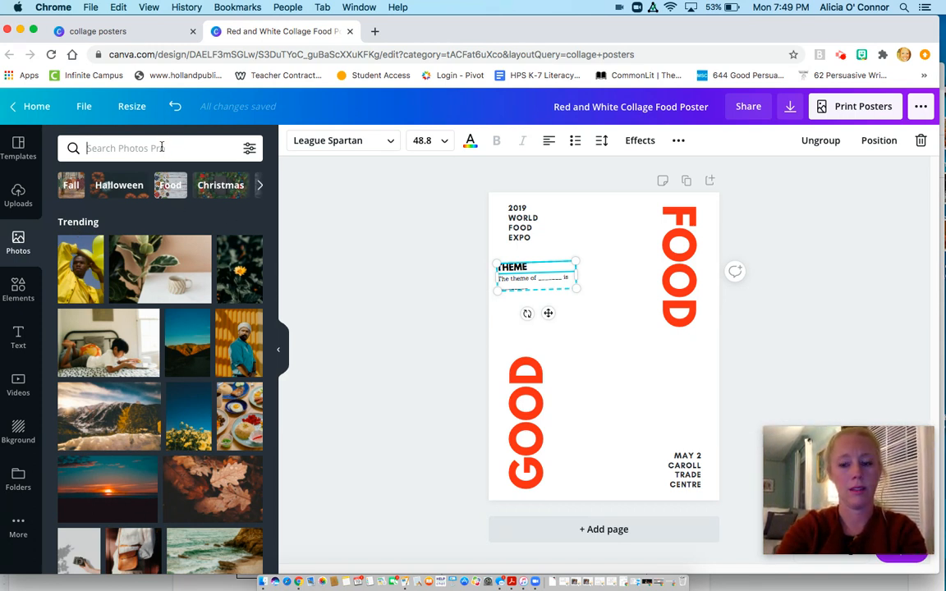
type("Smil")
key("Return")
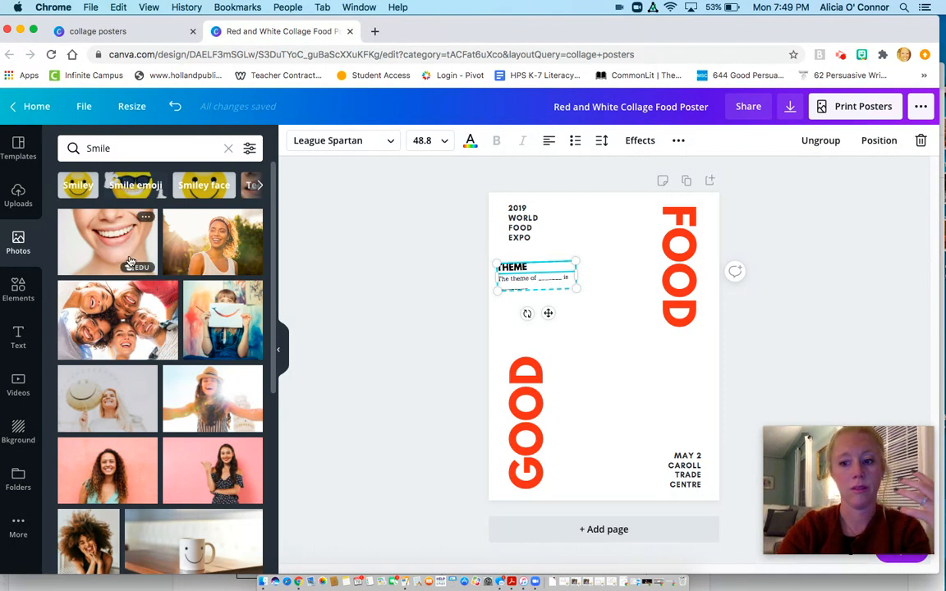
left_click(116, 147)
double_click(117, 147)
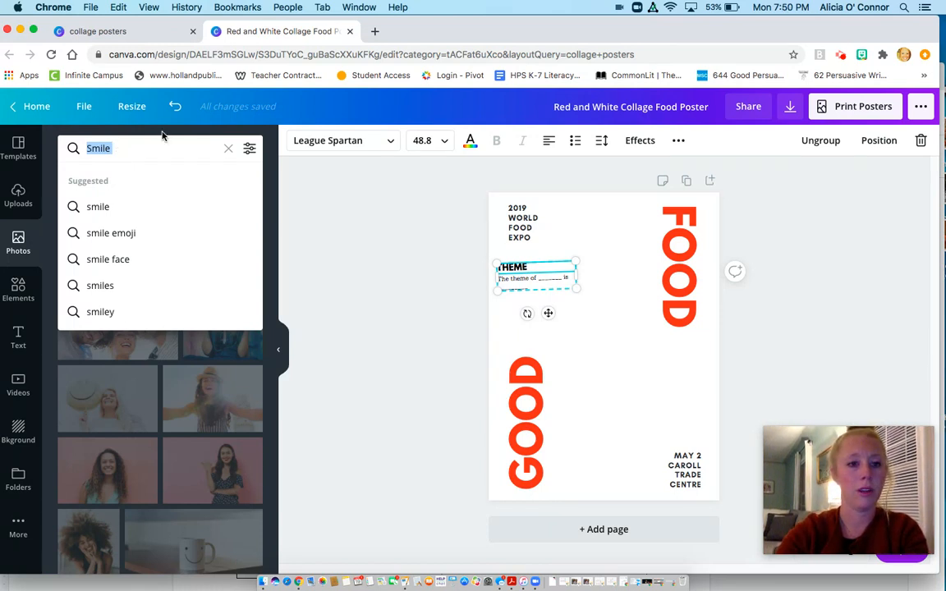
left_click(230, 150)
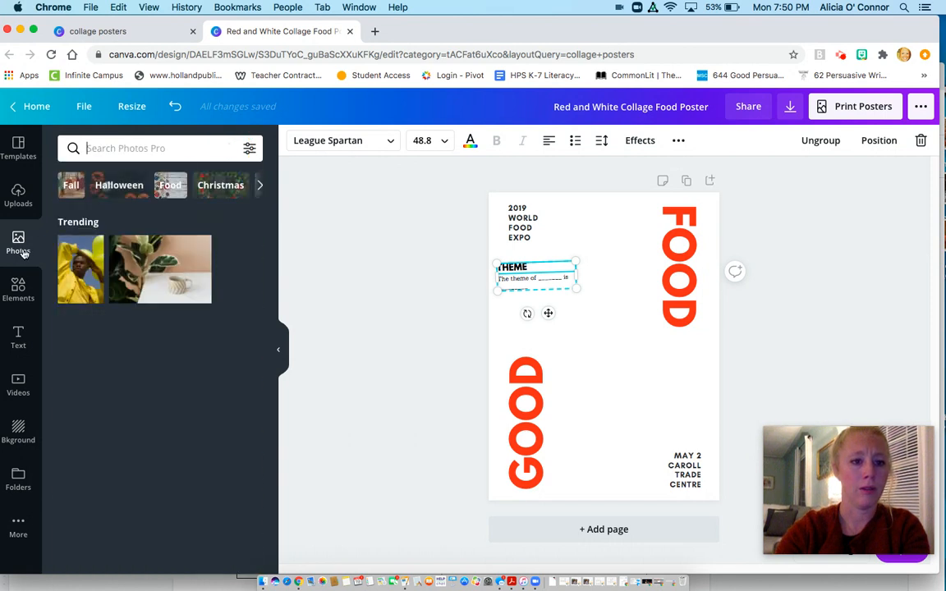
- Show the area for uploading custom images and videos, and dismiss the recording time notice
left_click(18, 194)
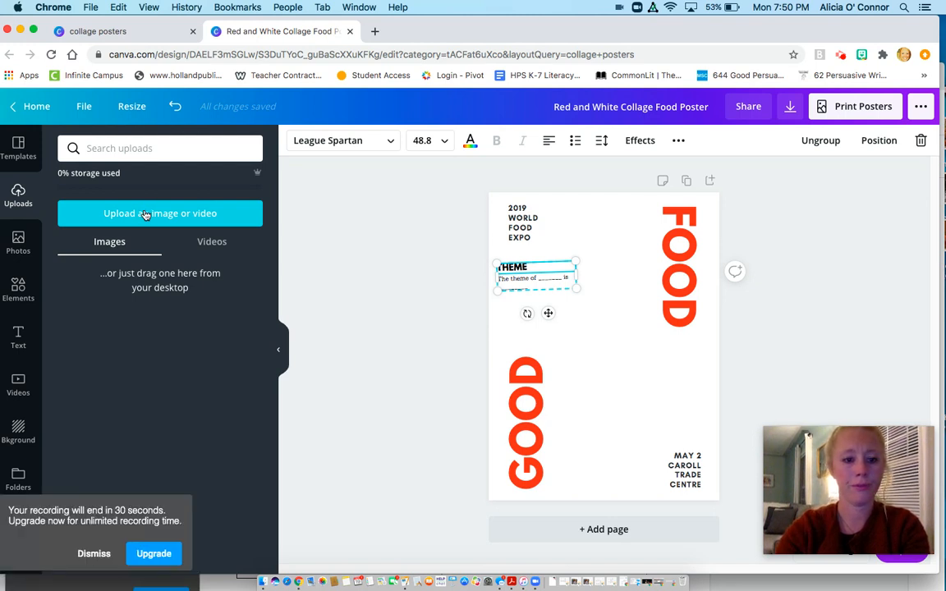
left_click(94, 553)
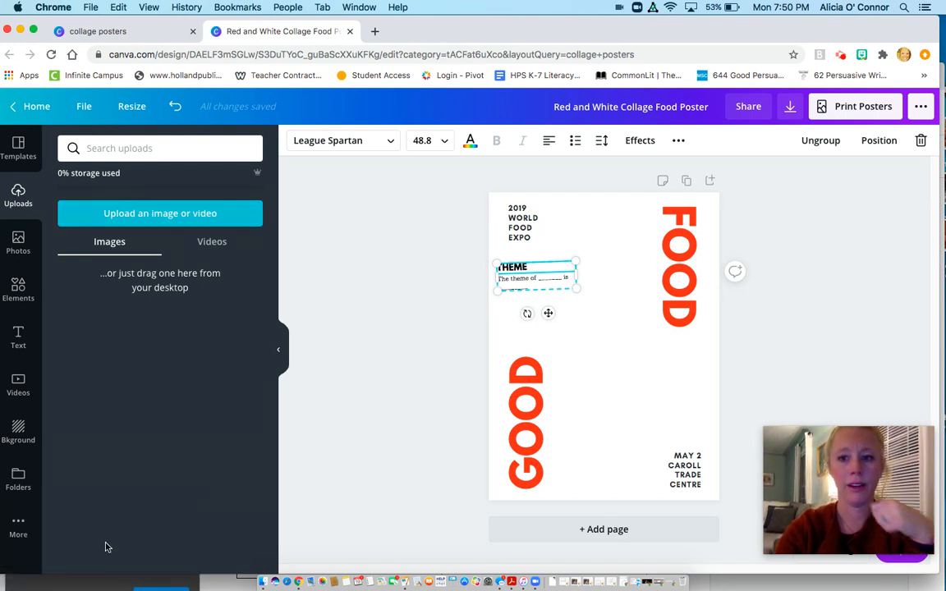